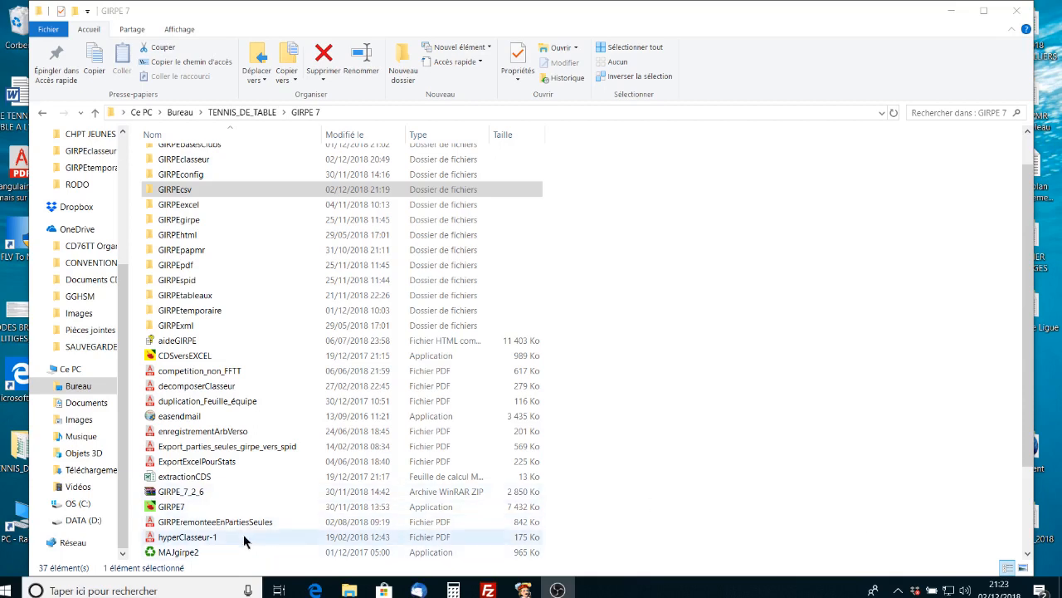
Step: Launch GIRPE 7 and open the classeur 'chpt jeune tour 2 nouveau' from GIRPEclasseur
double_click(233, 510)
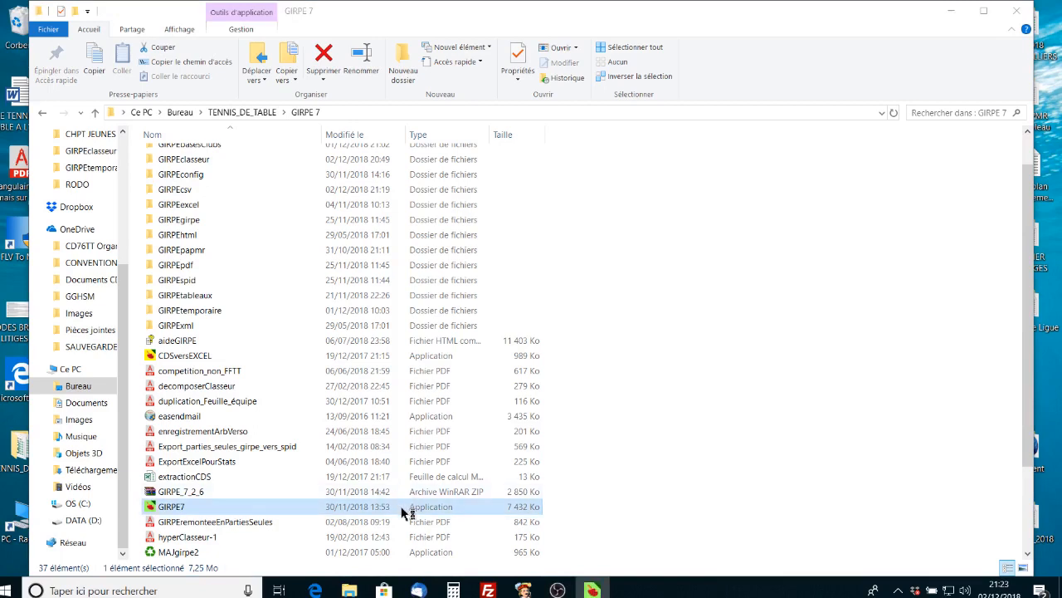
left_click(533, 335)
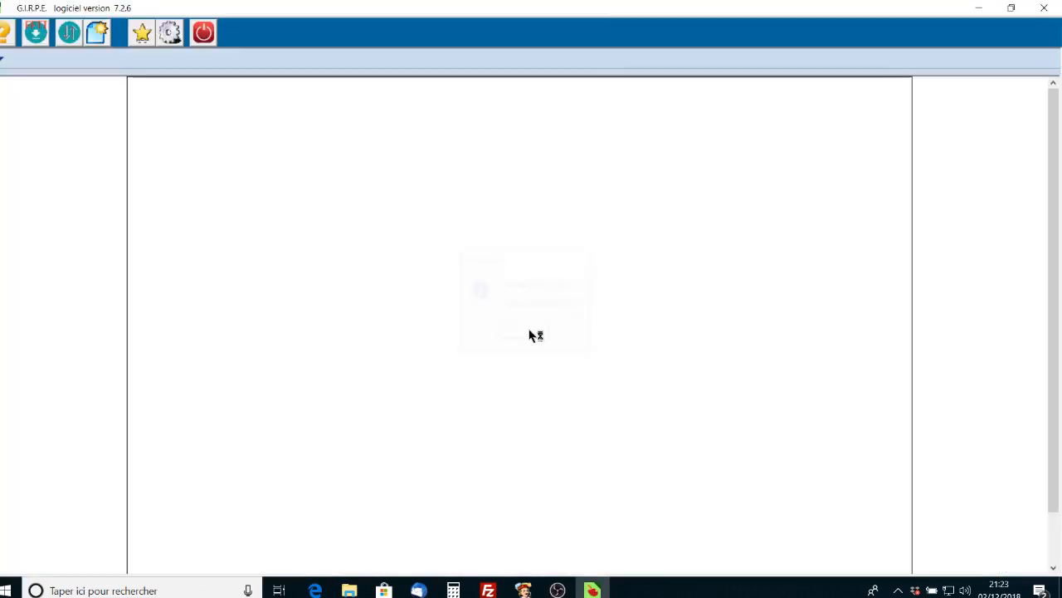
left_click(68, 40)
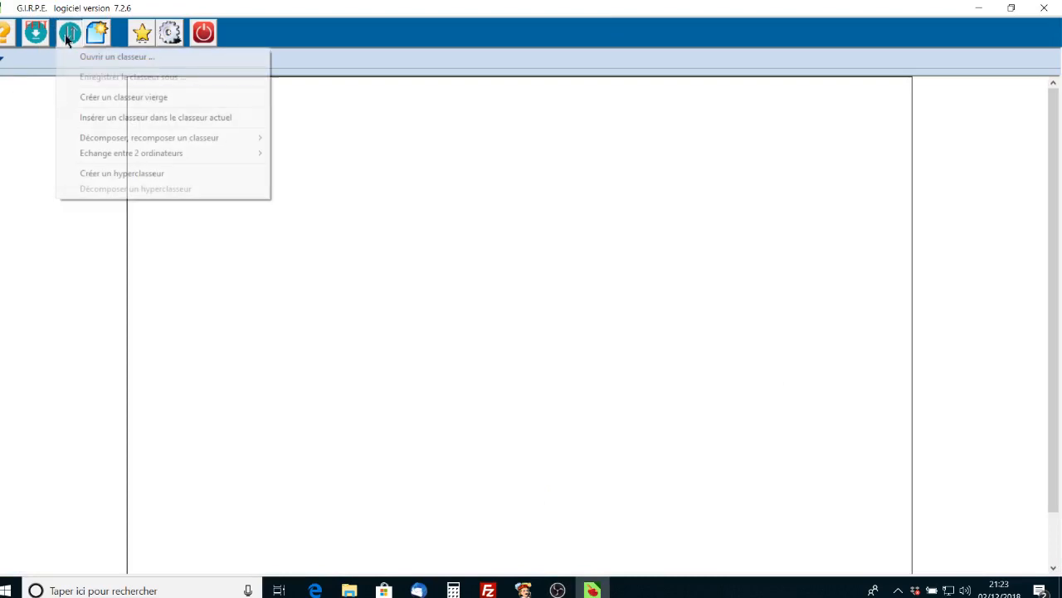
left_click(108, 58)
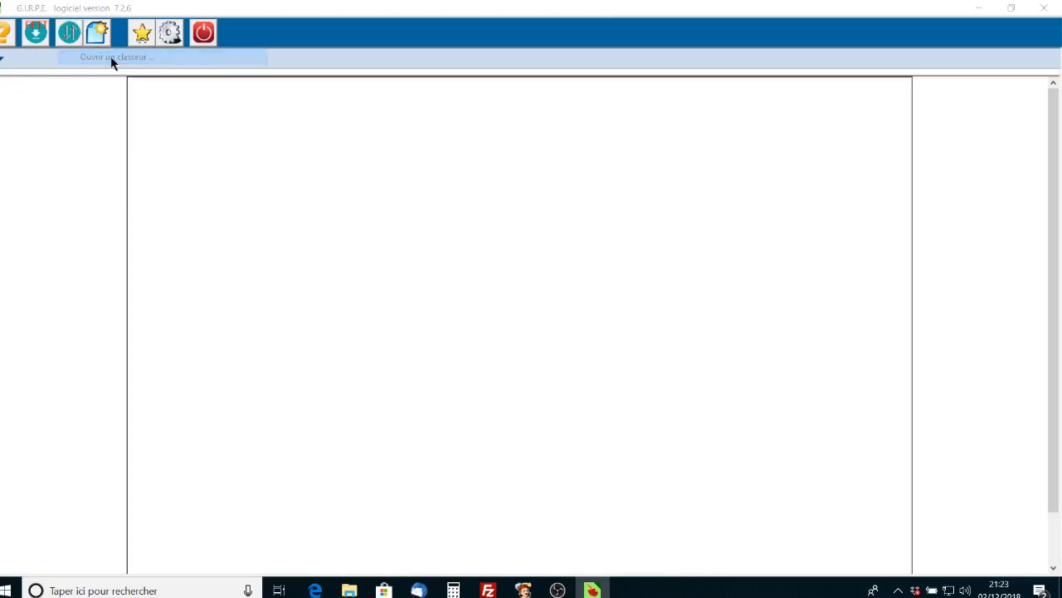
left_click(557, 276)
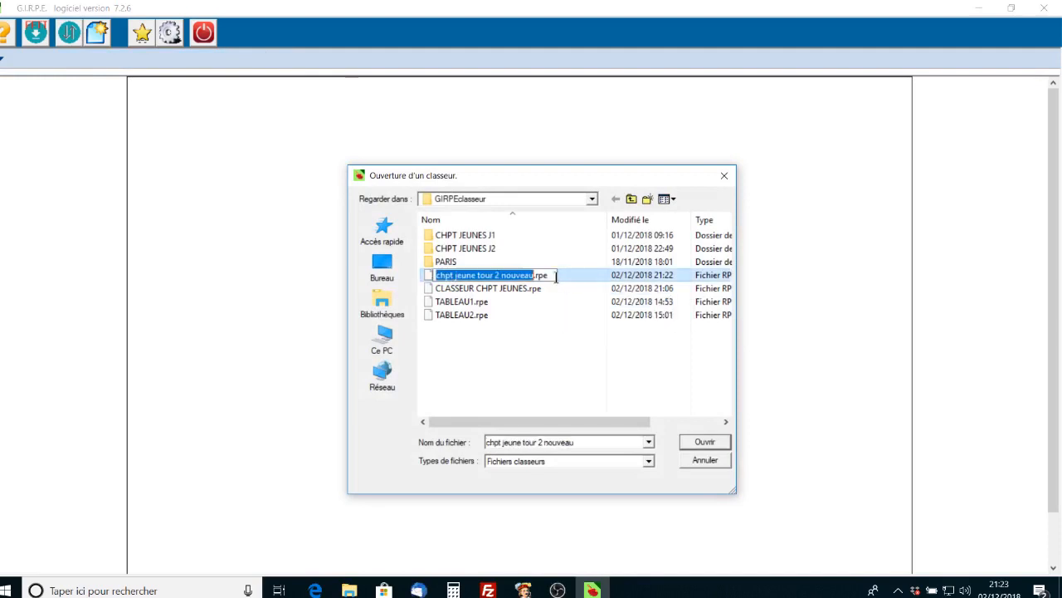
key("Escape")
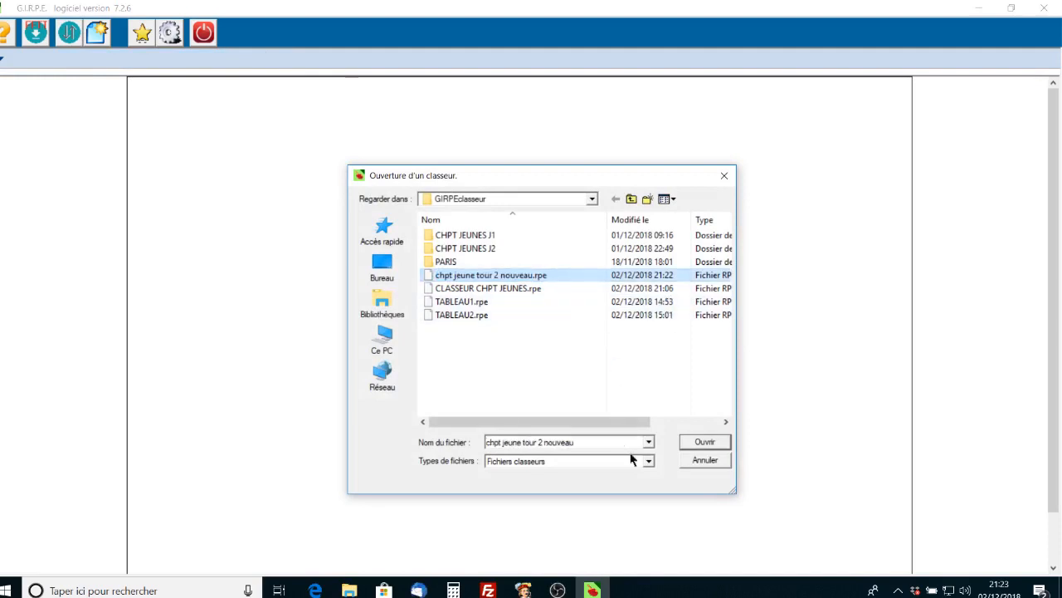
left_click(712, 444)
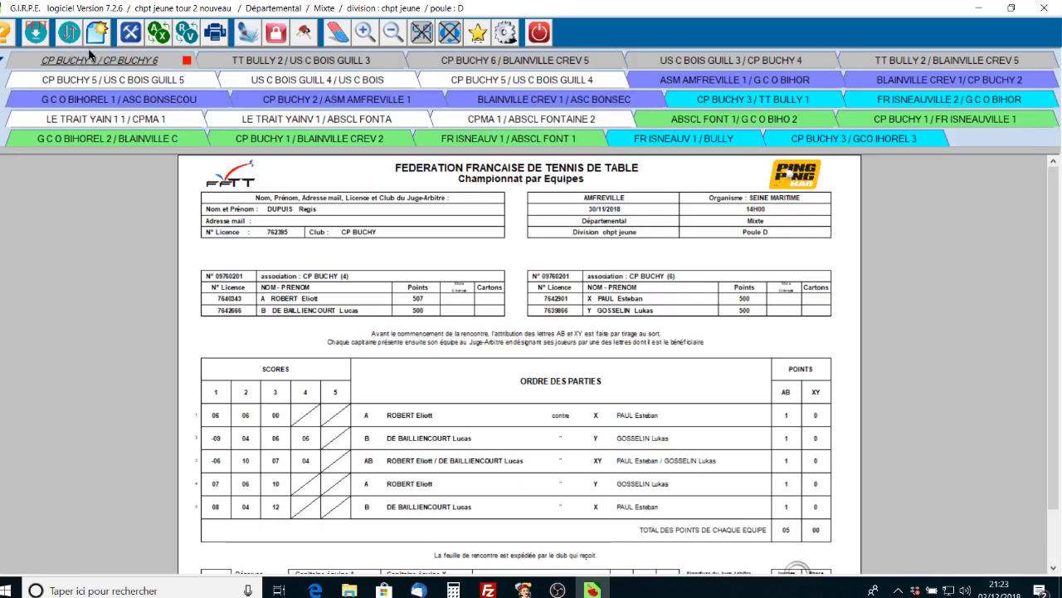
Step: Open the Outils divers tools menu
left_click(130, 34)
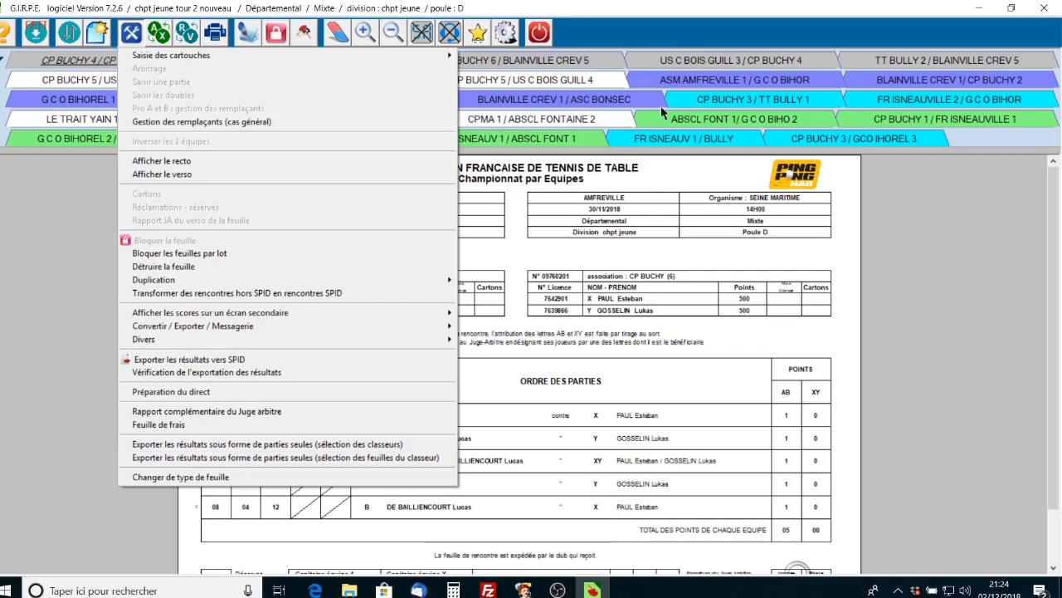
Step: Choose 'Exporter les résultats sous forme de parties seules (sélection des classeurs)'
left_click(243, 446)
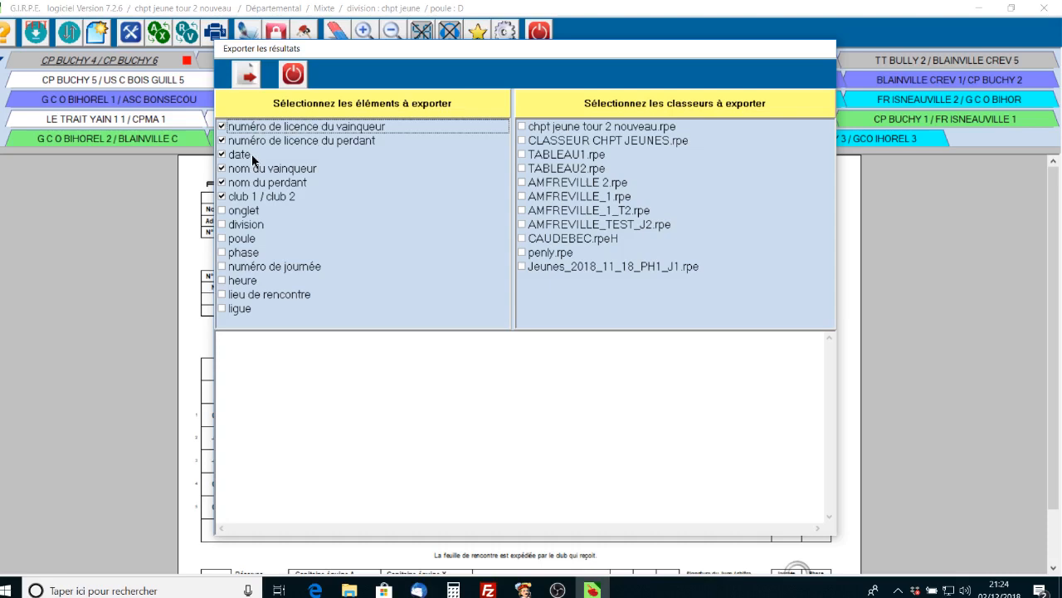
Step: Export chpt jeune tour 2 nouveau.rpe results as EXPORT1 and acknowledge the confirmation
left_click(522, 127)
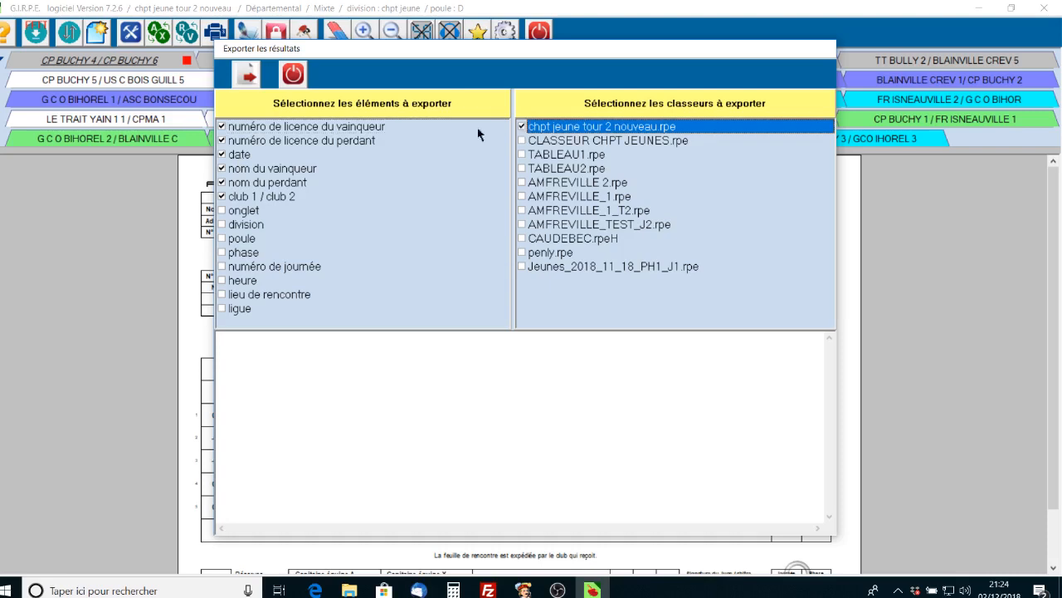
left_click(246, 77)
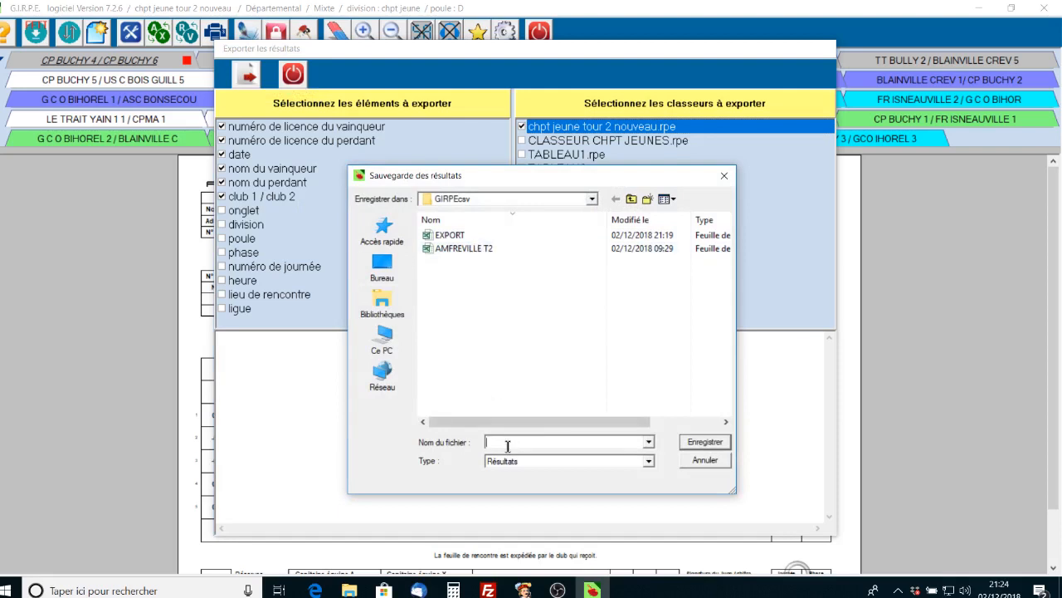
type("E")
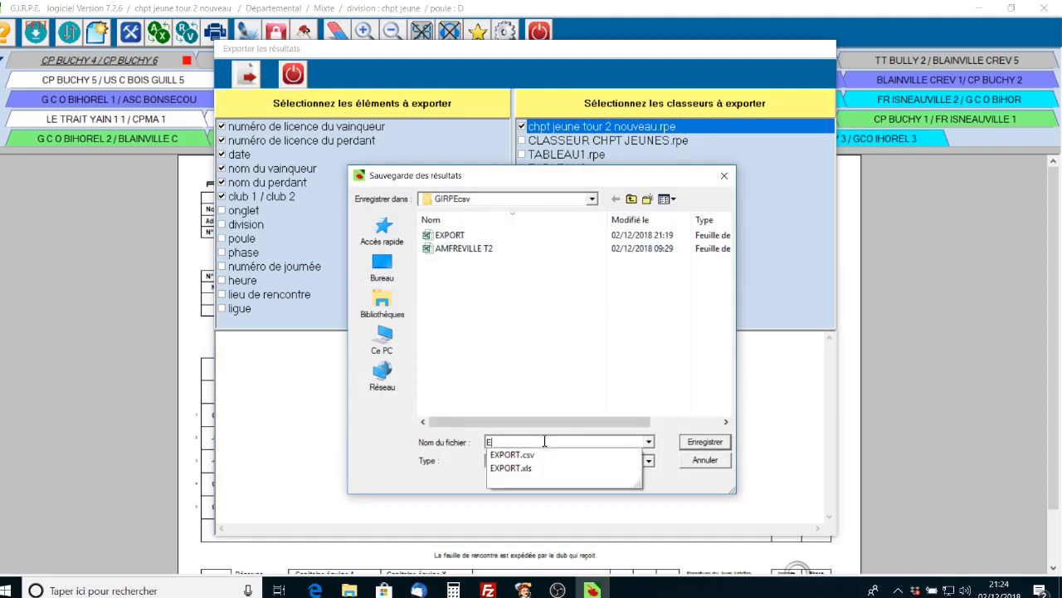
type("XPORT1")
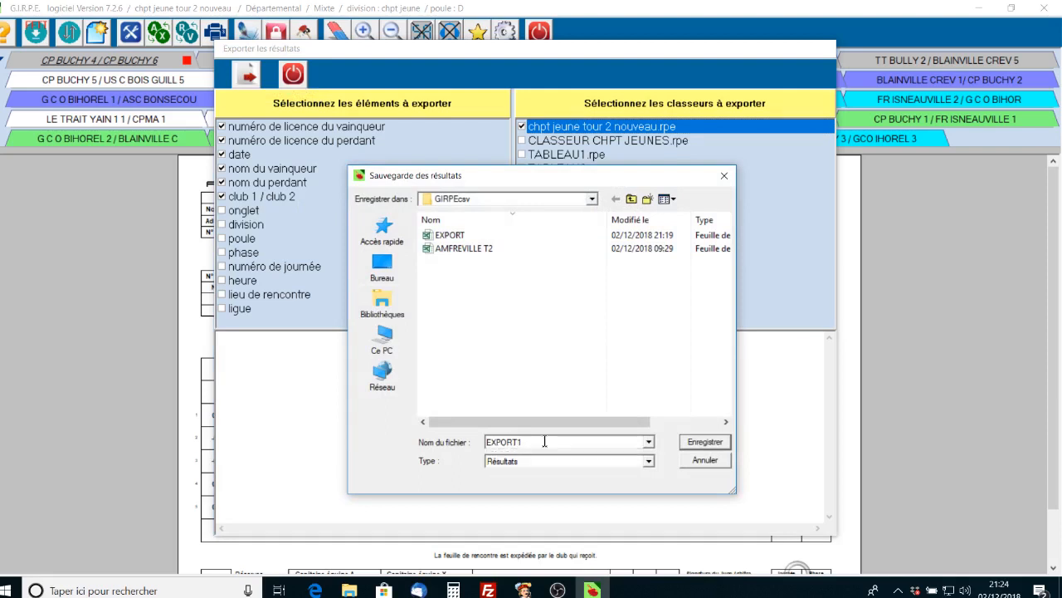
left_click(697, 443)
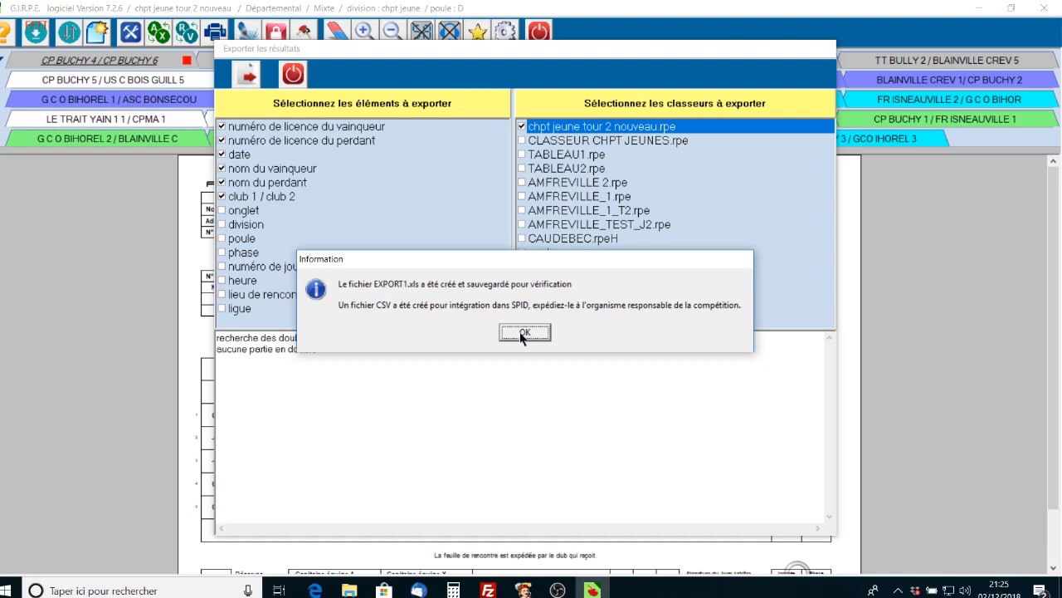
left_click(522, 332)
Step: Close the export window and open the GIRPEcsv folder in the GIRPE 7 Explorer window
left_click(294, 75)
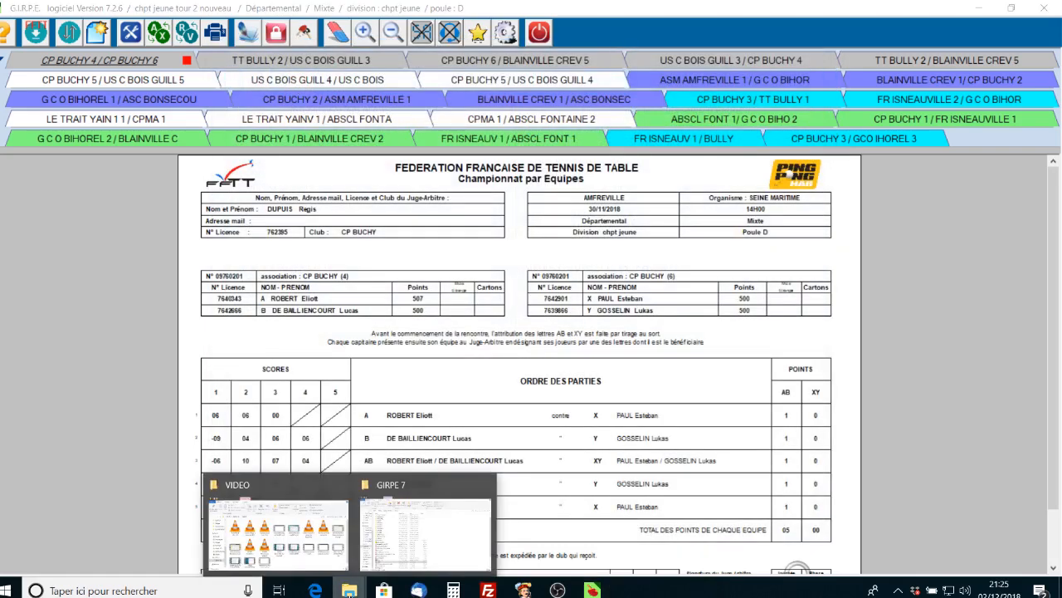
left_click(419, 531)
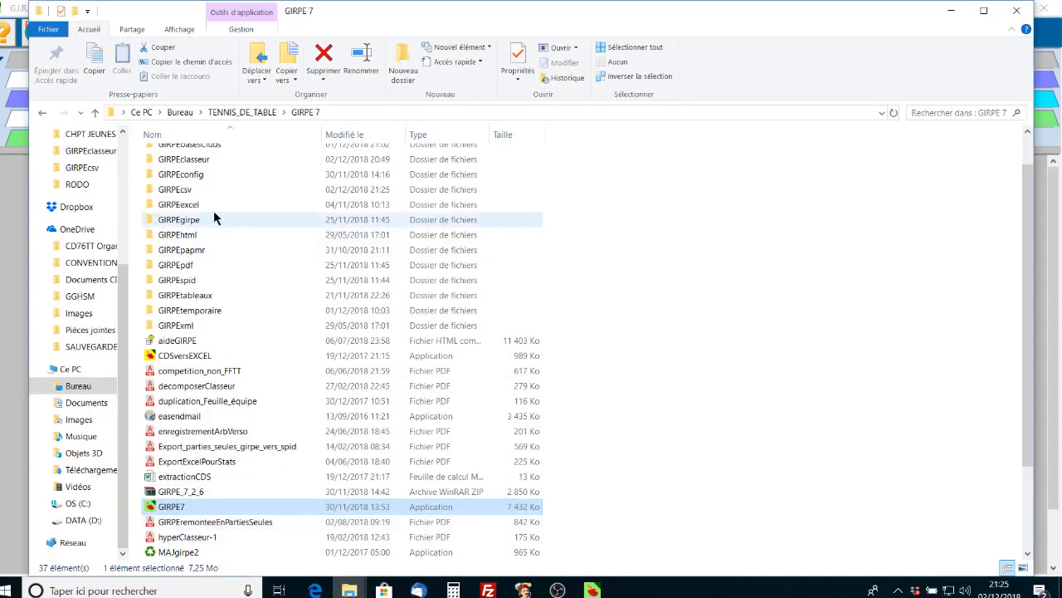
scroll(249, 239, "up", 1)
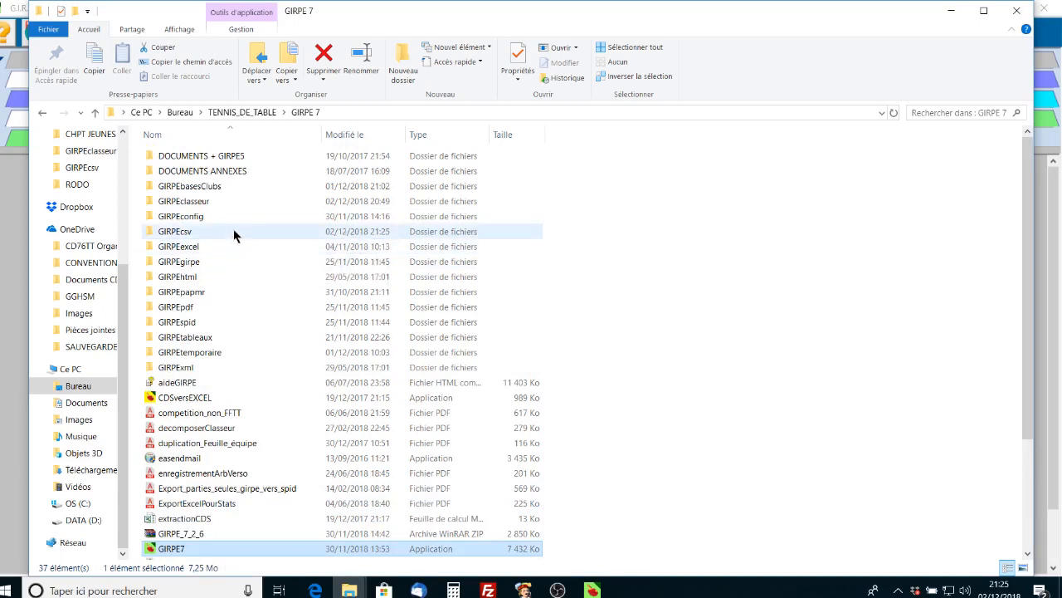
double_click(232, 230)
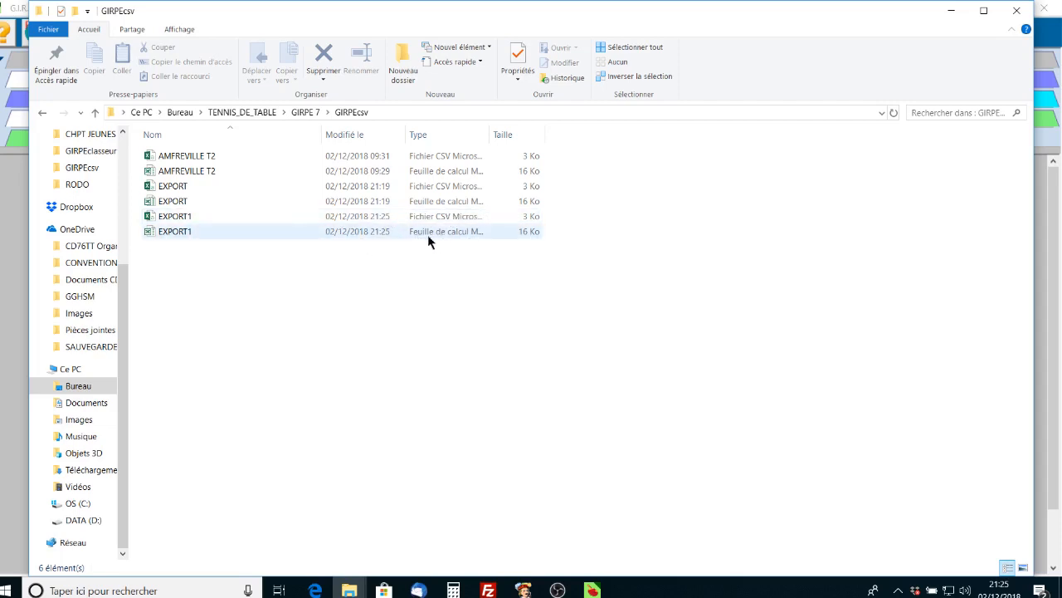
left_click(293, 237)
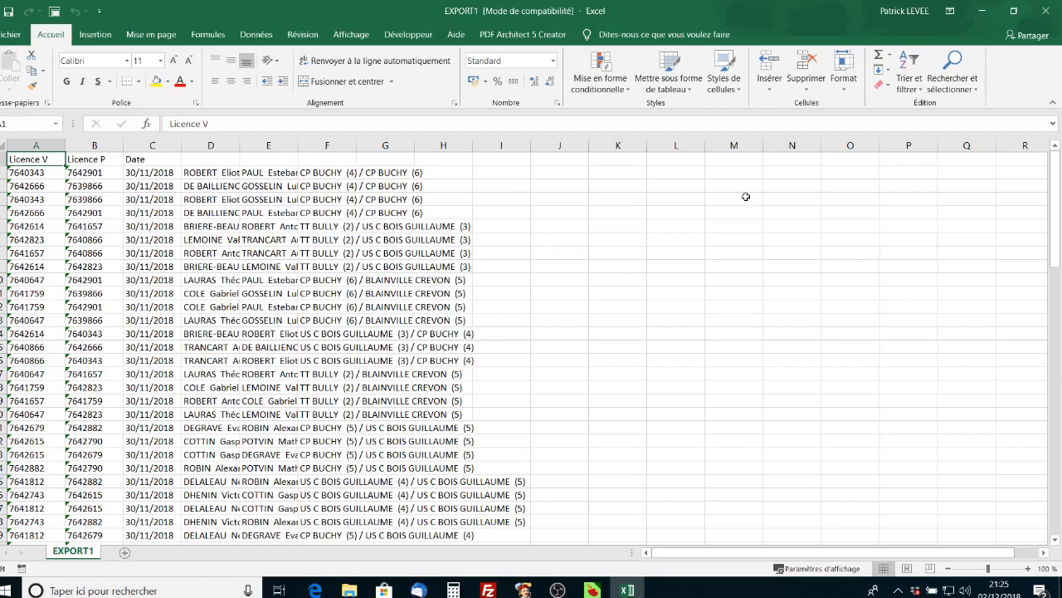
left_click(1044, 16)
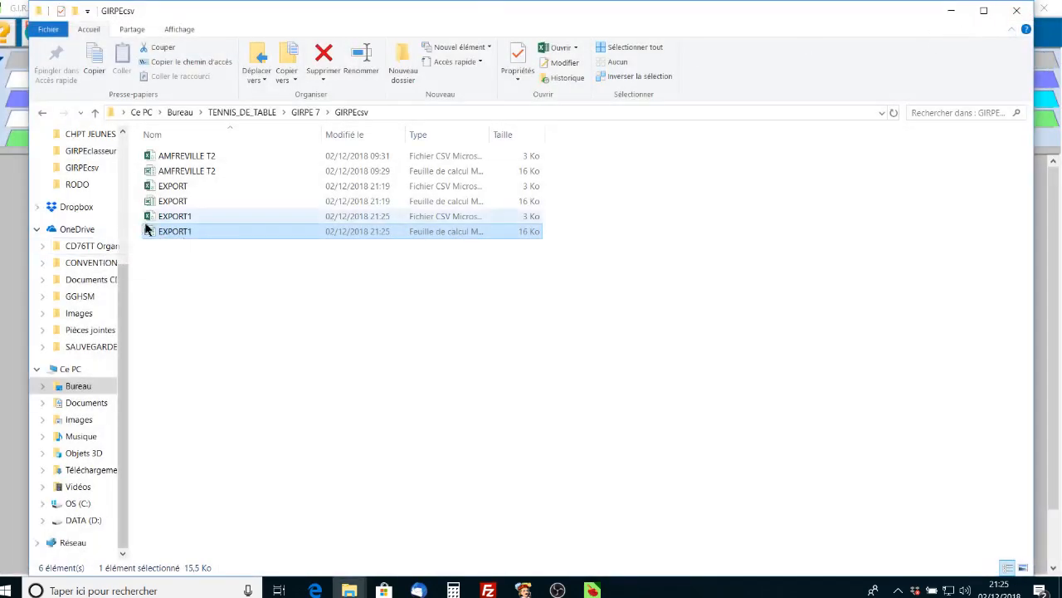
Step: Select the EXPORT1 CSV, minimize File Explorer and bring up the spid.fftt.com browser window
left_click(247, 218)
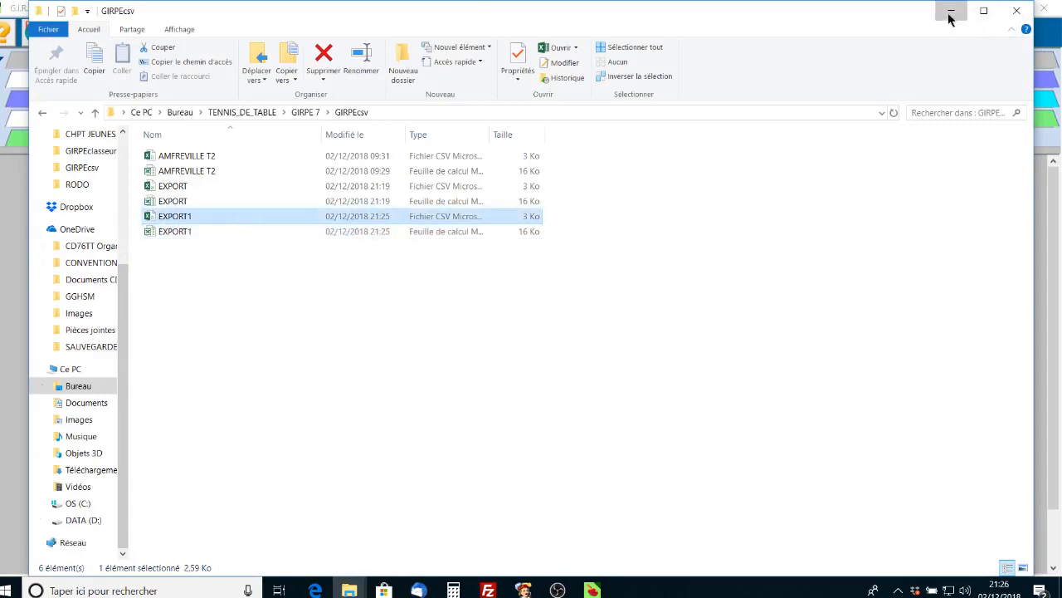
left_click(951, 10)
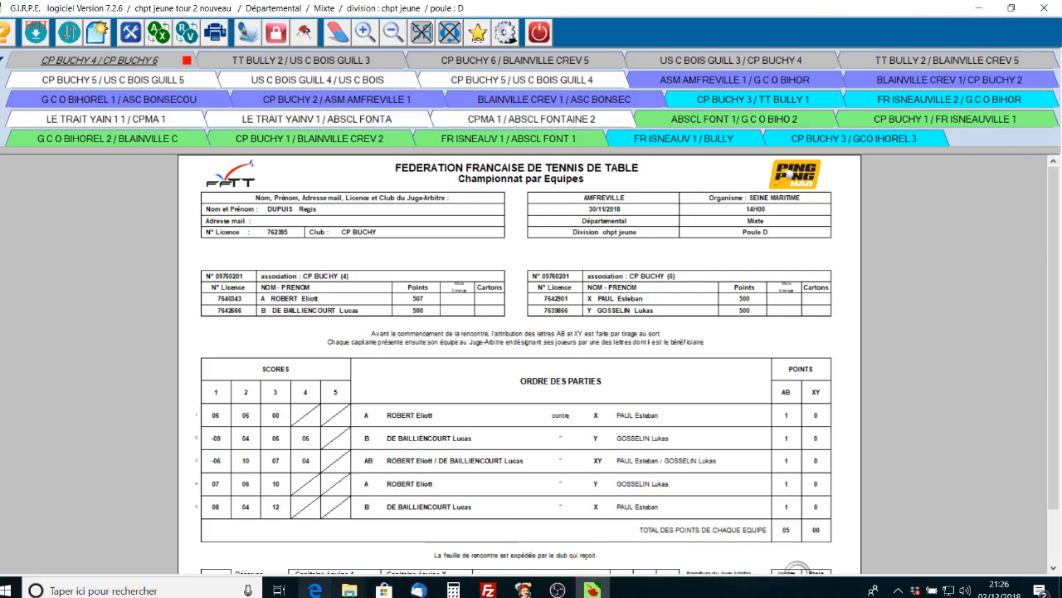
left_click(315, 590)
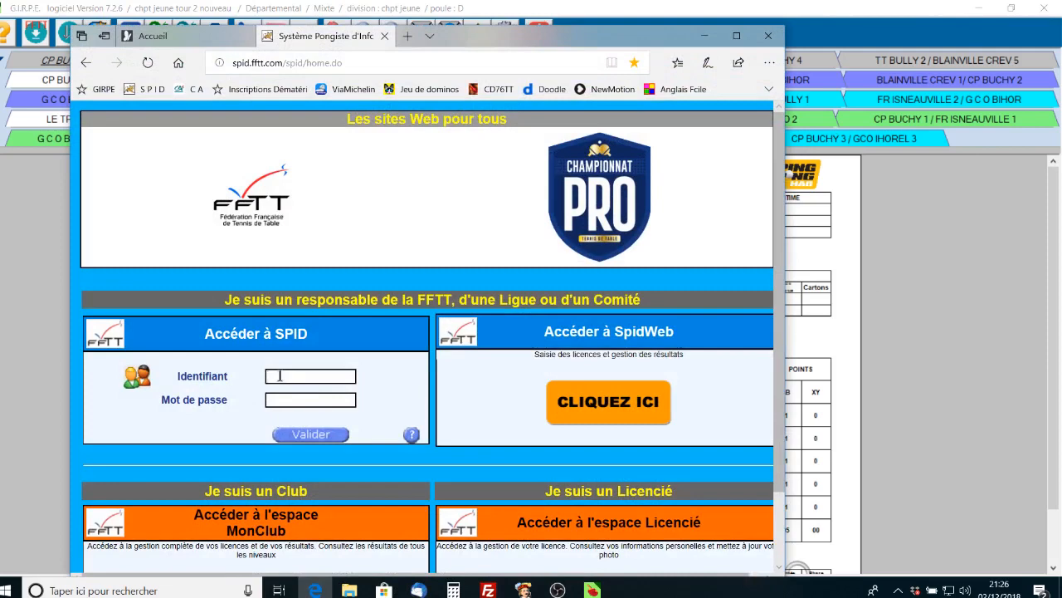
Step: Log in to SPID with the committee account identifier and its password
left_click(279, 375)
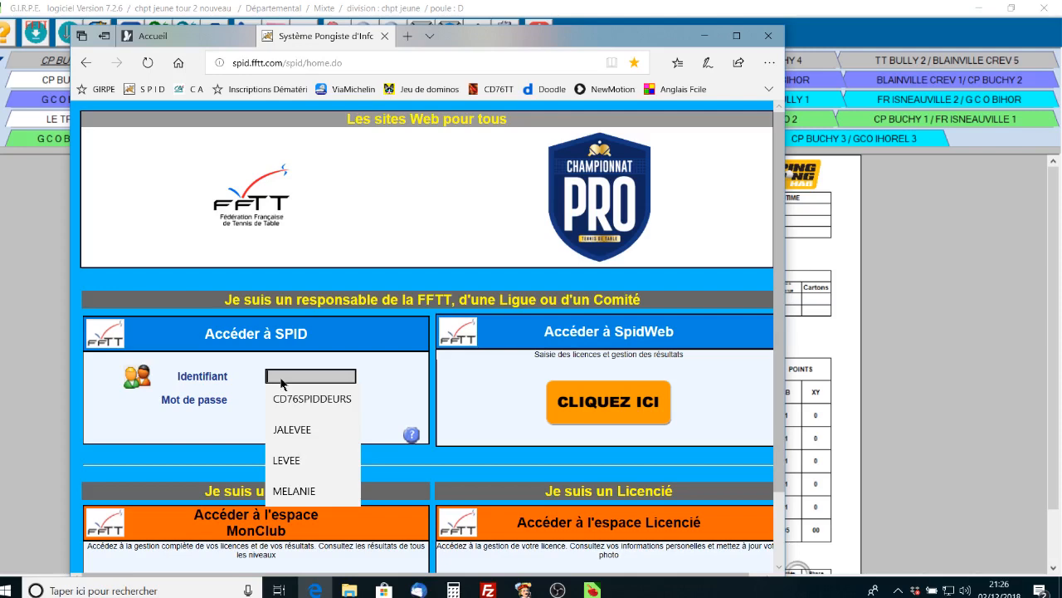
type("CD")
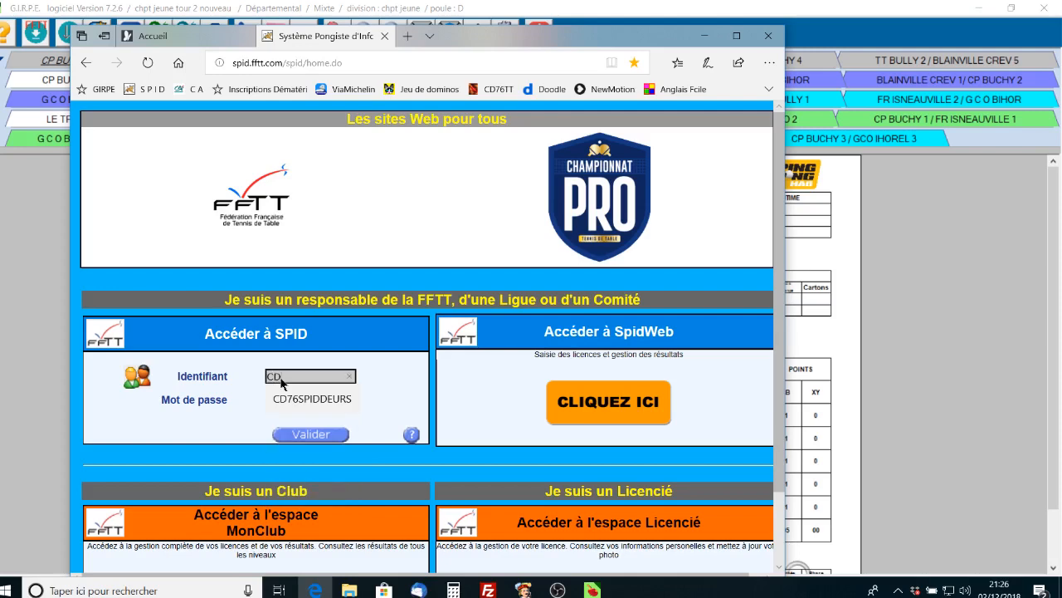
type("76Sportive")
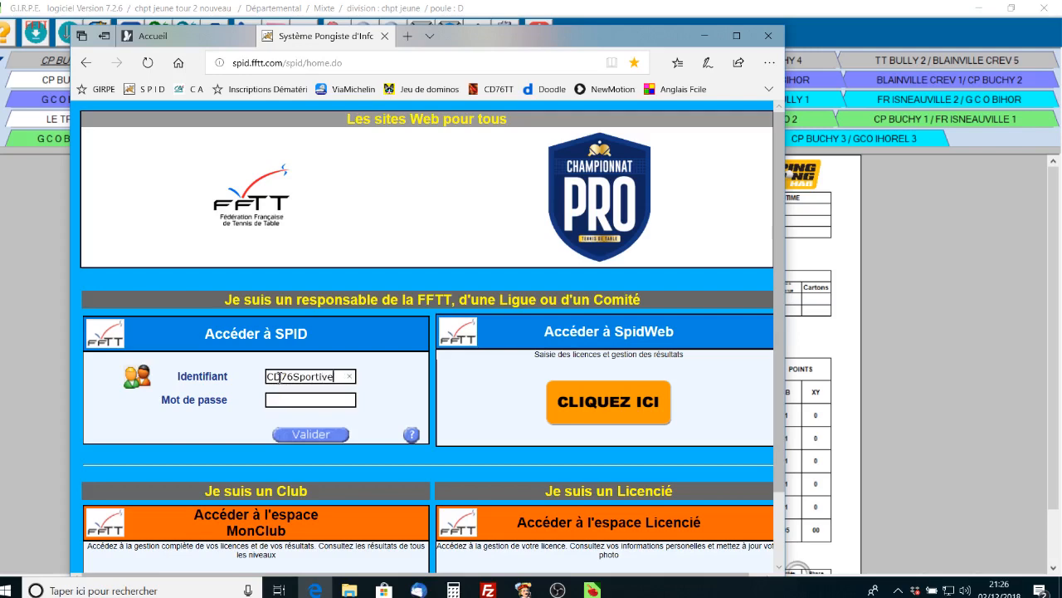
left_click(271, 399)
type("••••••")
left_click(322, 437)
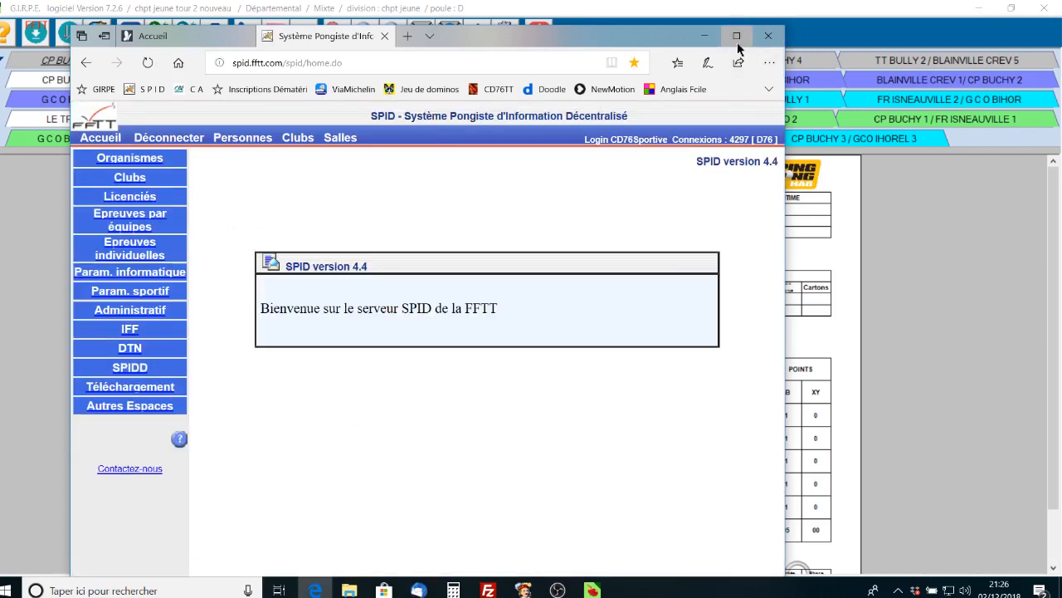
Step: Open Championnat jeunes rouennais from Epreuves par équipes > Mes épreuves
left_click(123, 222)
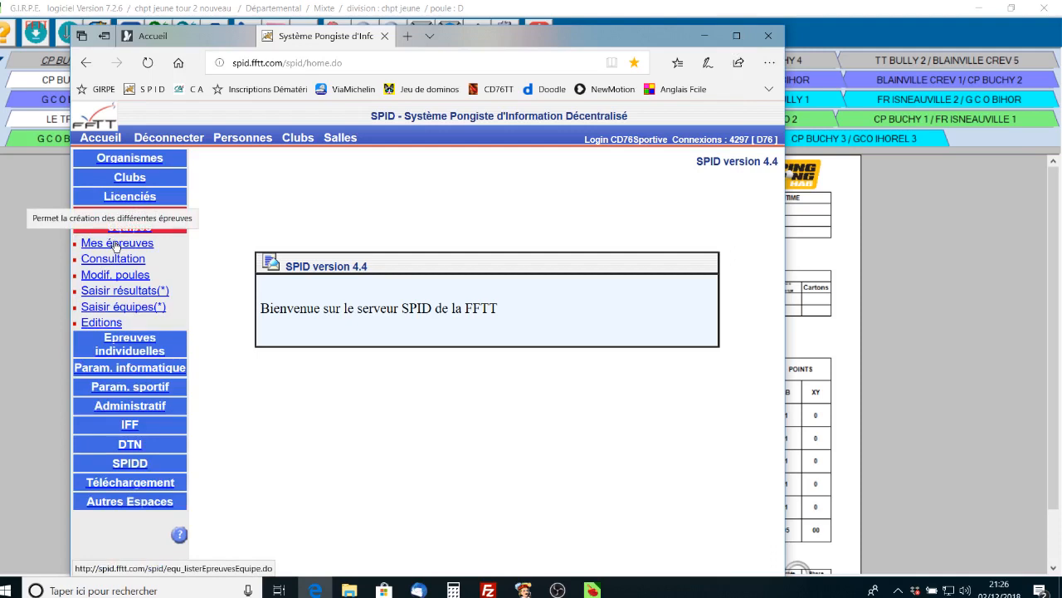
left_click(117, 244)
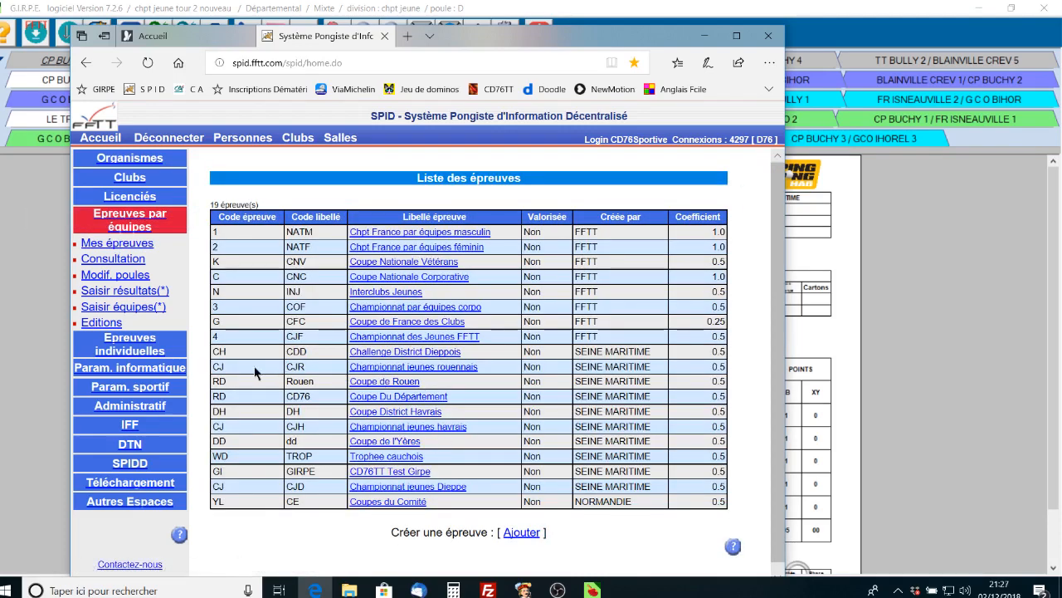
left_click(443, 368)
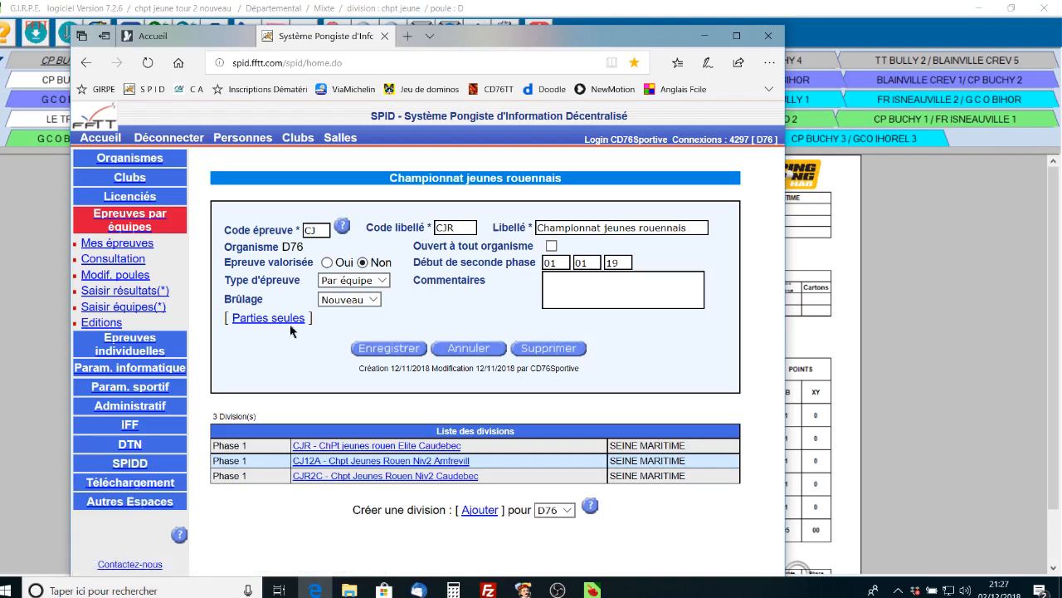
Step: In the Parties seules upload form, choose GIRPEcsv\EXPORT1.csv as the file
left_click(268, 319)
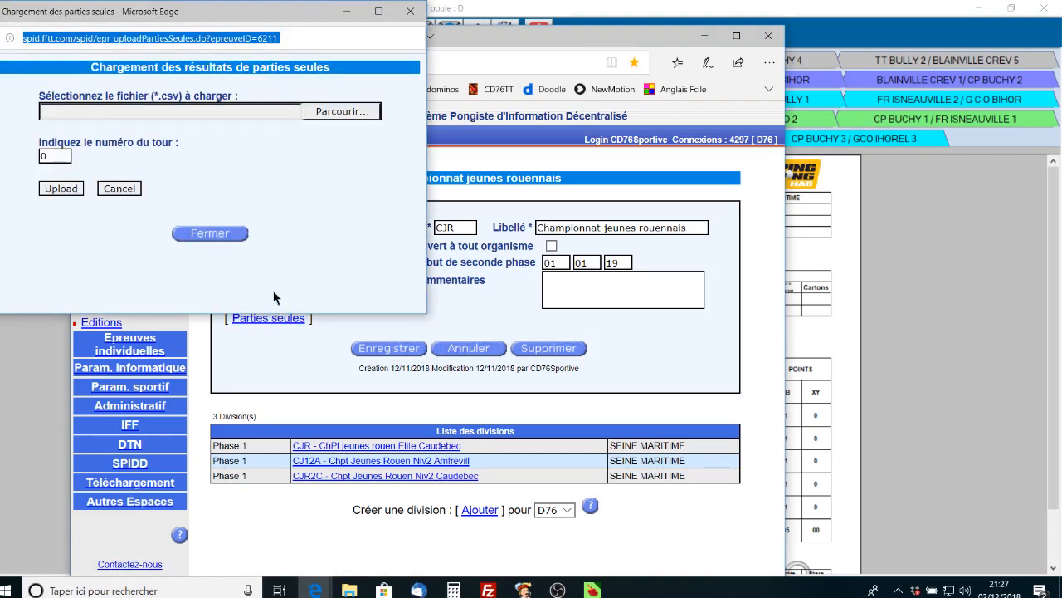
left_click(349, 112)
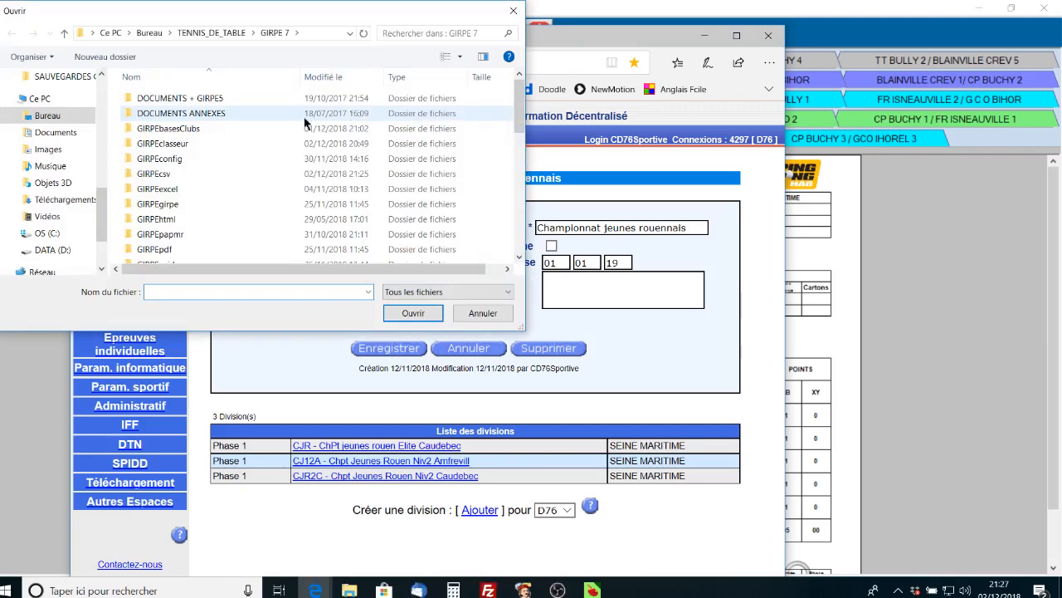
double_click(209, 172)
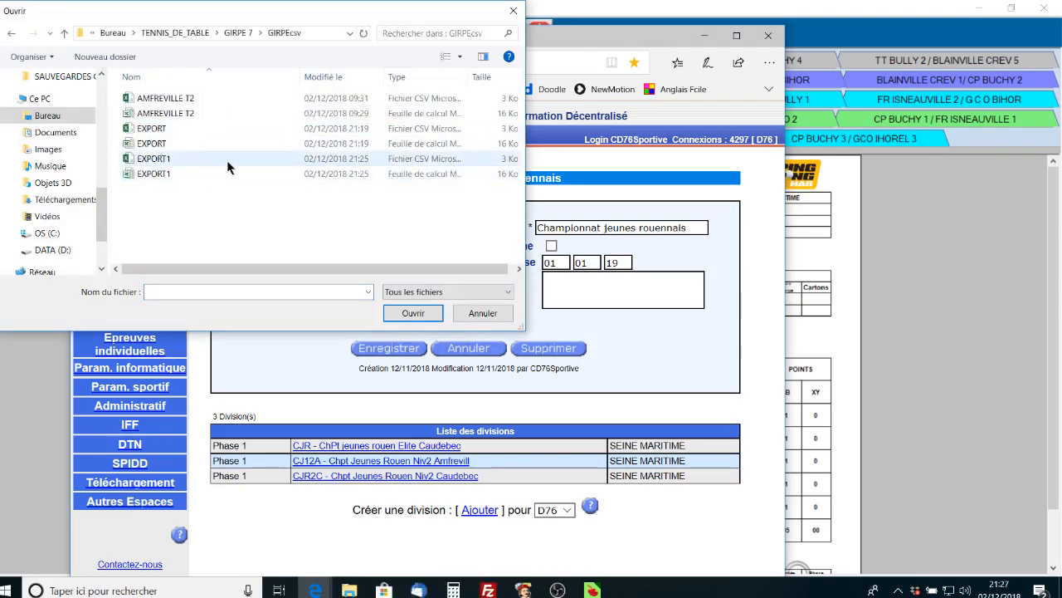
left_click(228, 160)
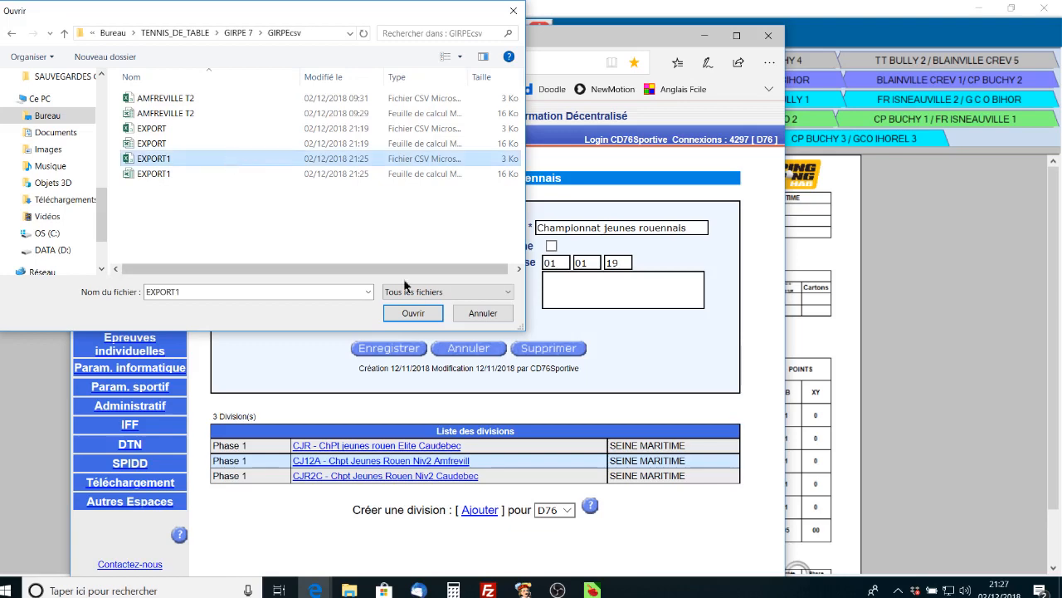
left_click(415, 313)
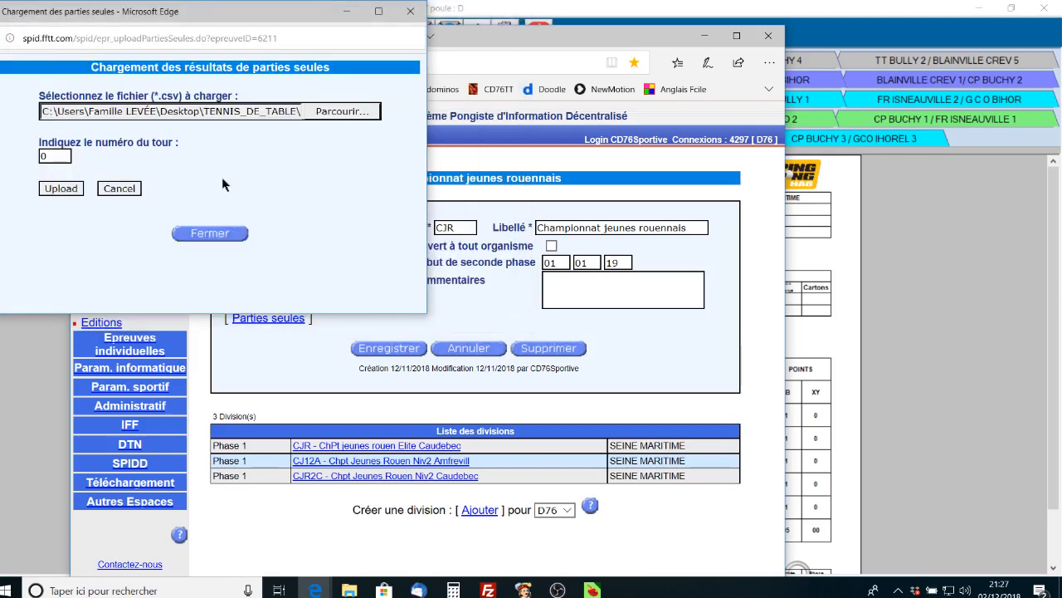
Step: Set the tour number to 2, upload the results and close the window
double_click(47, 156)
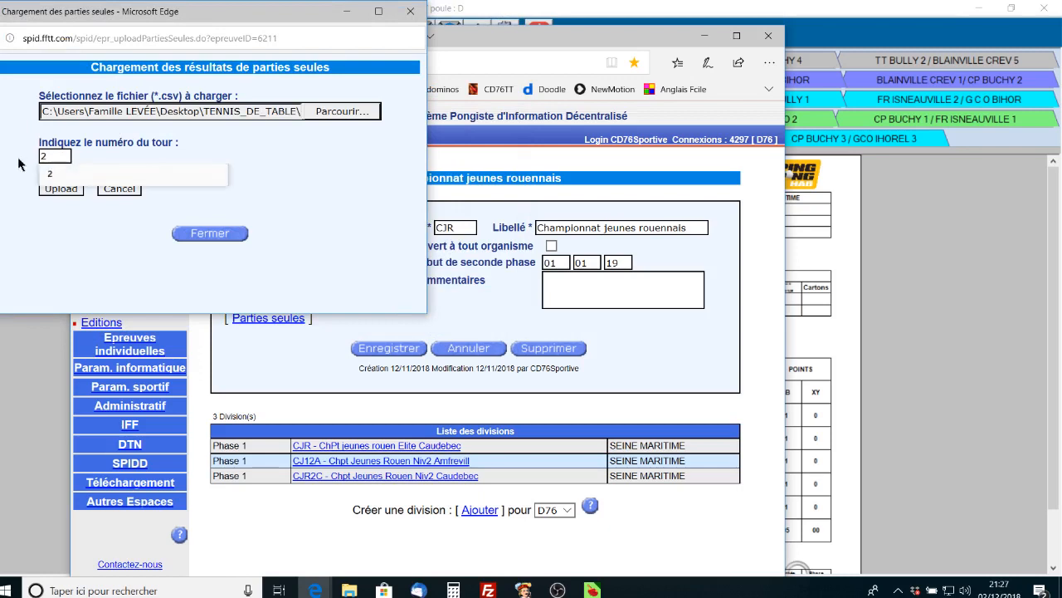
type("2")
left_click(201, 173)
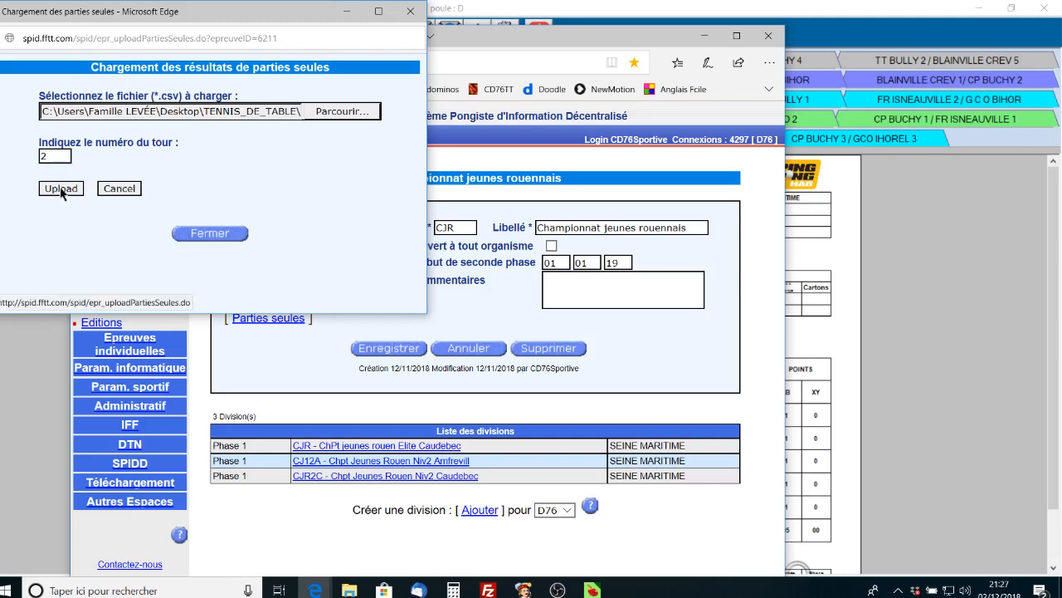
left_click(60, 190)
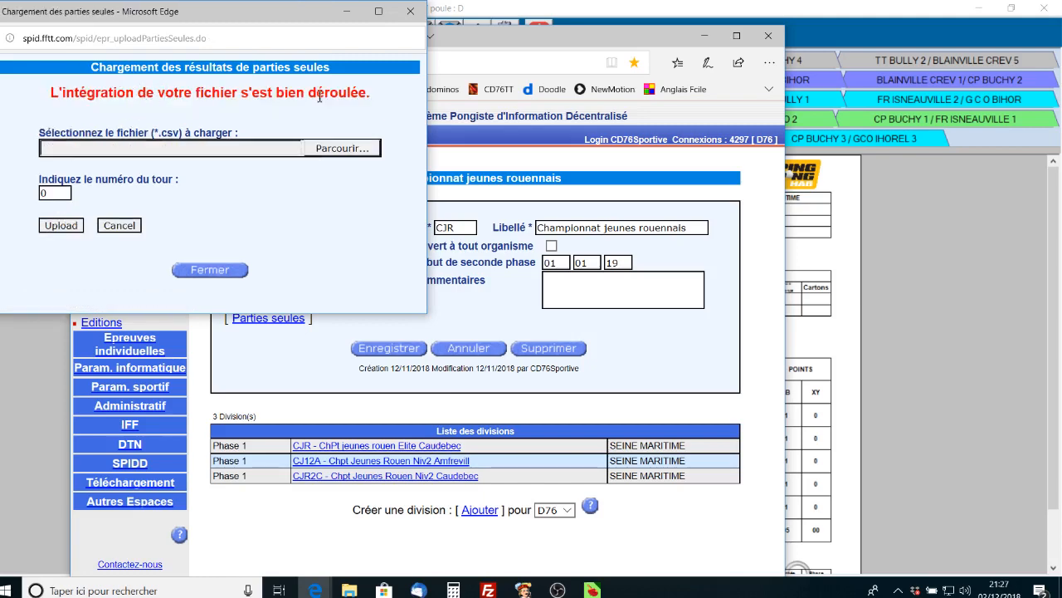
left_click(210, 270)
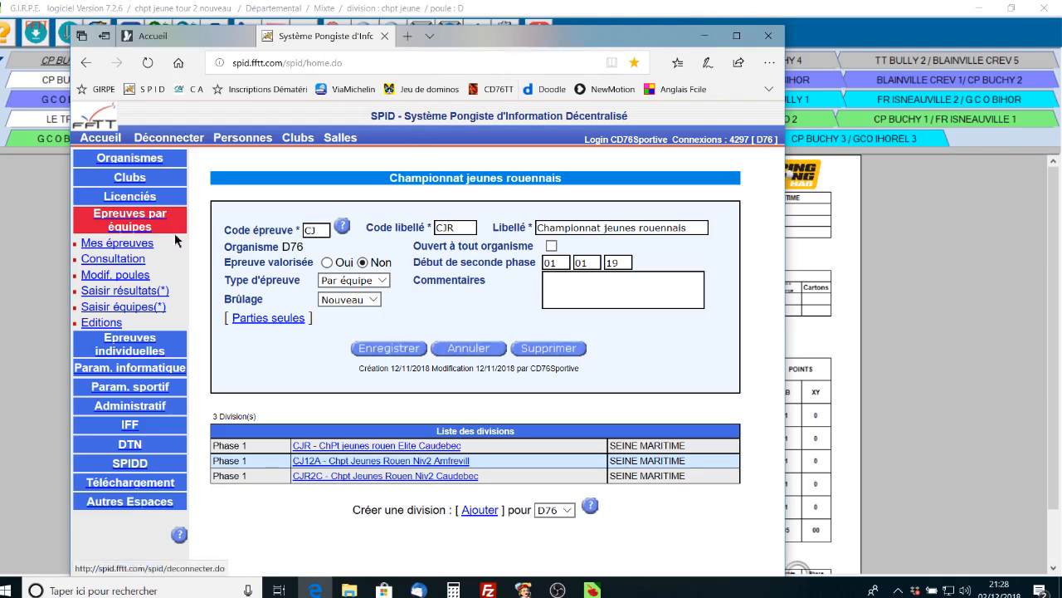
Step: Open the Licenciés Recherche person search form
left_click(140, 197)
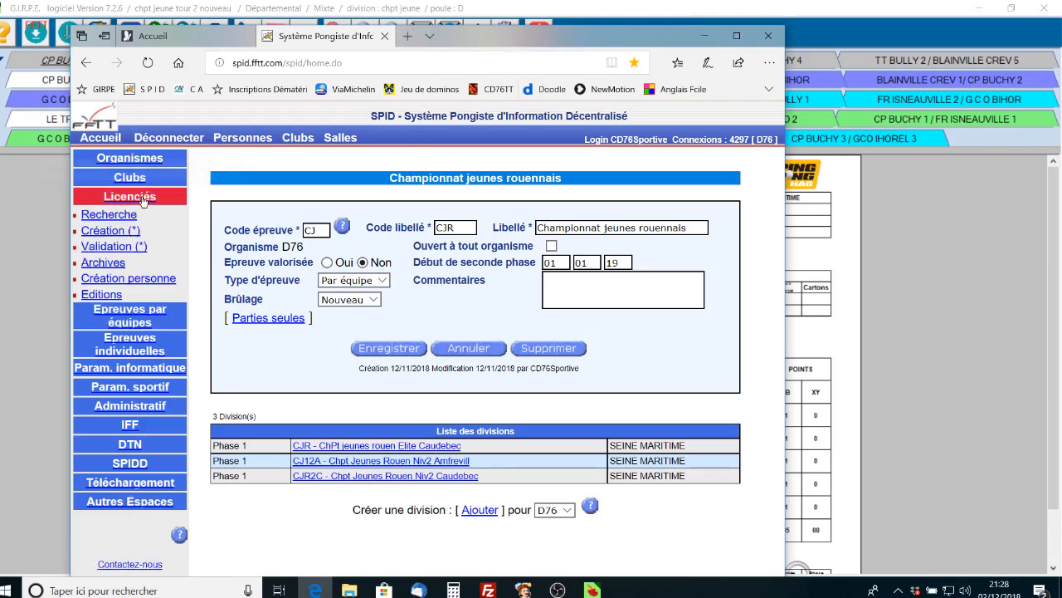
left_click(114, 215)
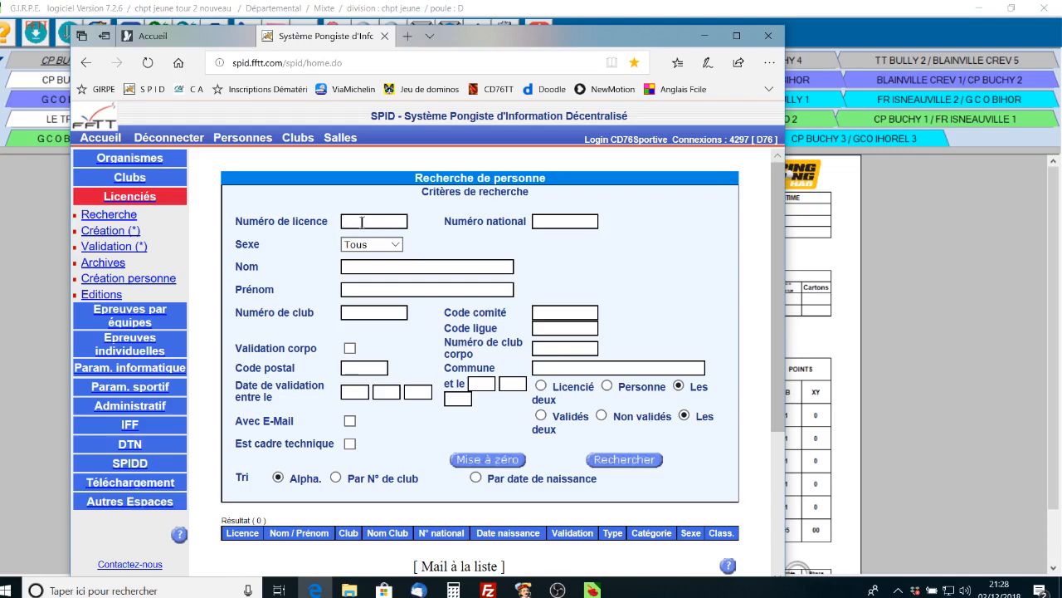
Step: Look up the G C O BIHOREL Cadets 2 player by licence number and view their four round-2 defeats
left_click(635, 462)
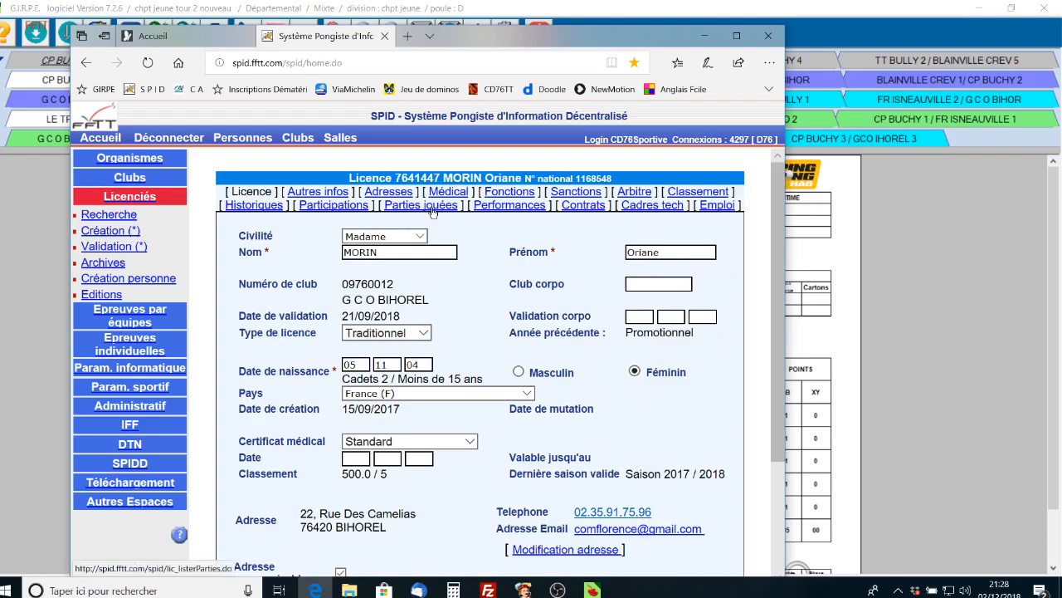
left_click(433, 210)
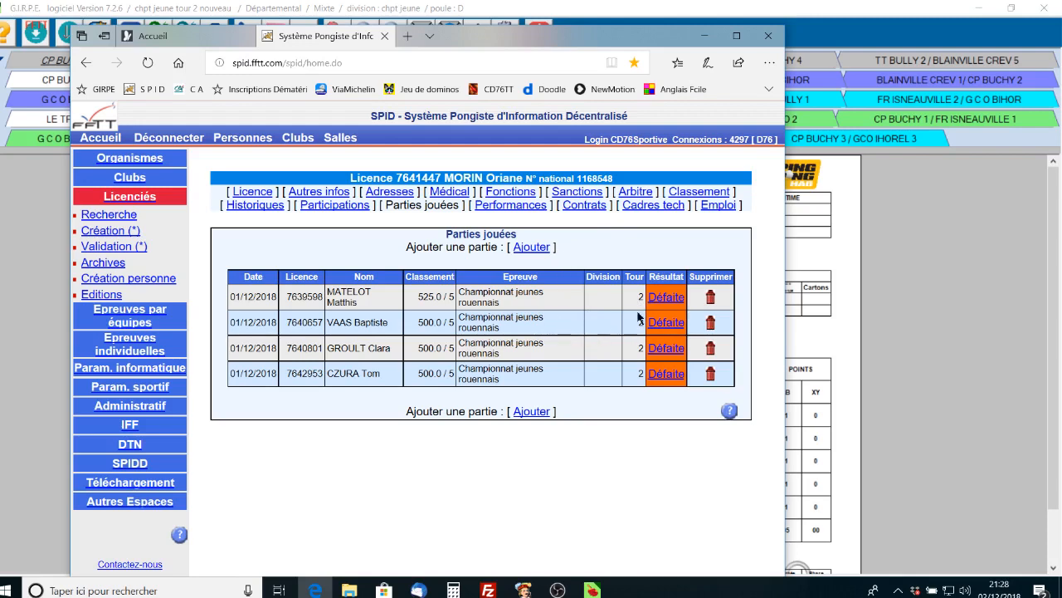
left_click(110, 214)
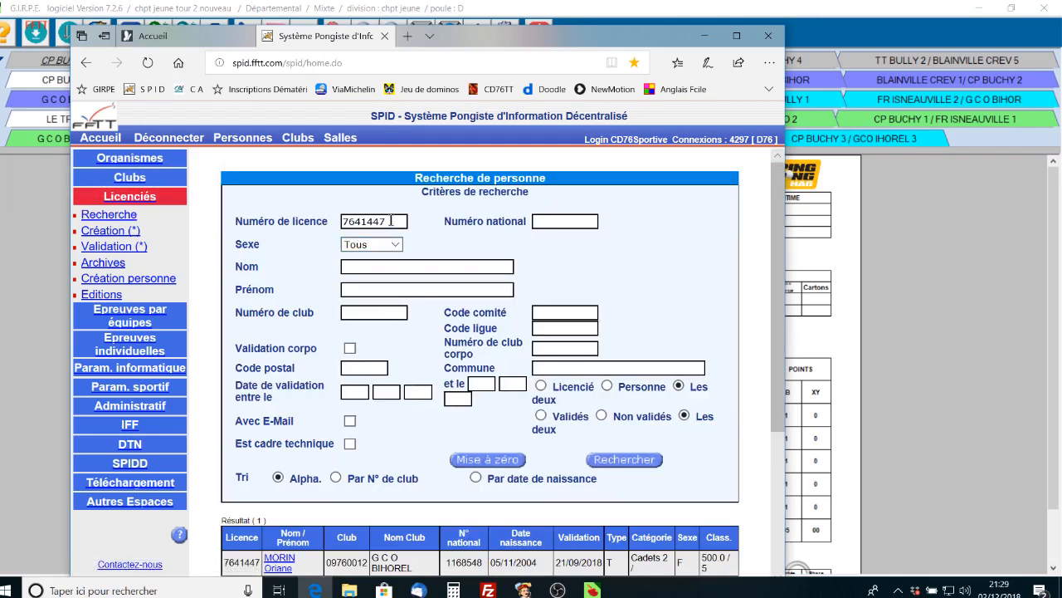
Step: Search the FR ISNEAUVILLE Cadets 2 player's licence number and check their four round-2 victories
left_click_drag(388, 220, 317, 215)
left_click(623, 462)
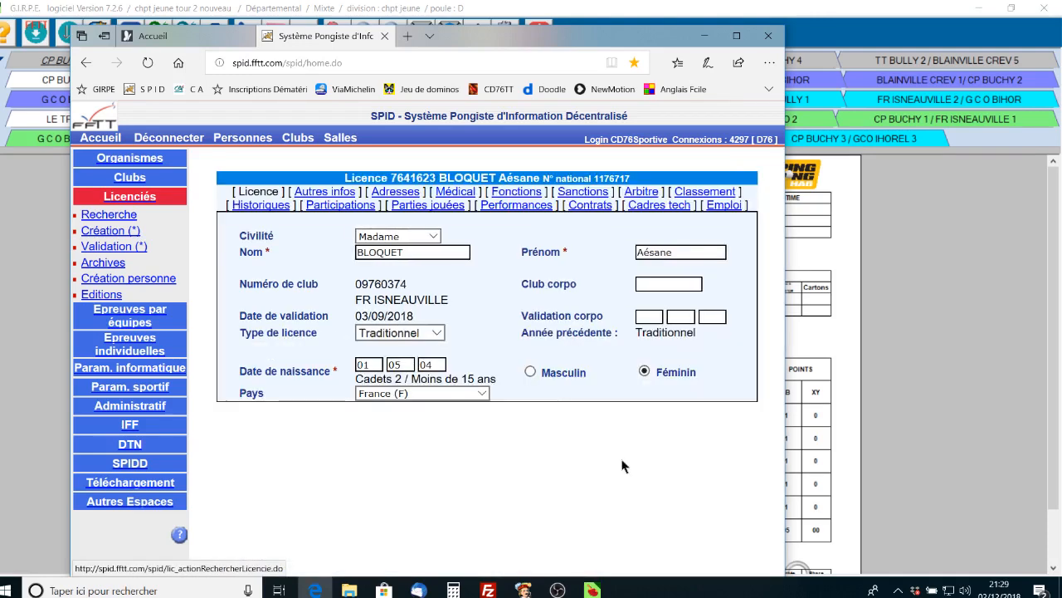
left_click(440, 207)
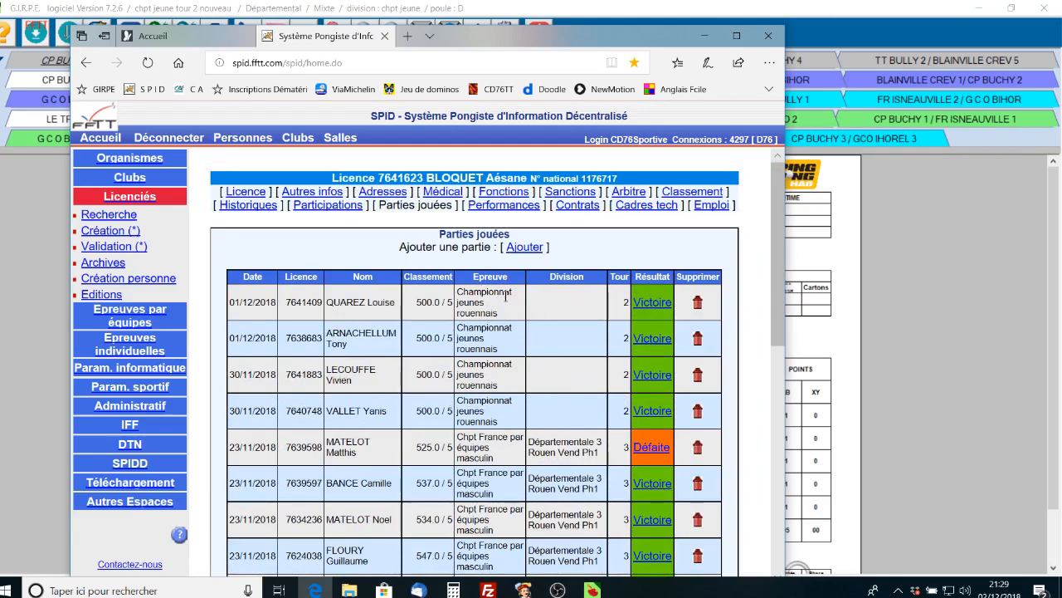
scroll(579, 318, "down", 3)
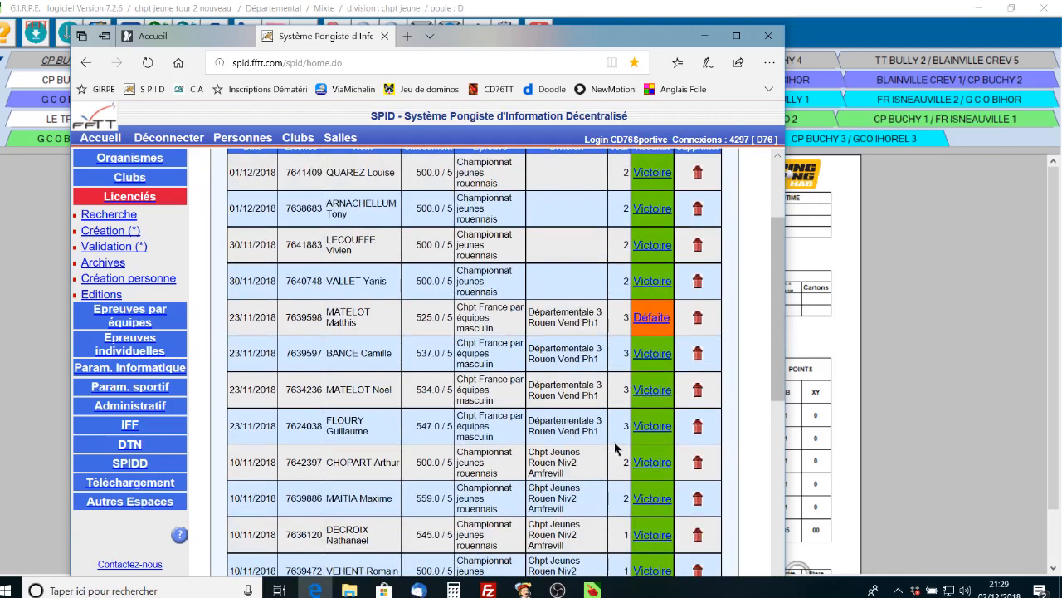
scroll(615, 448, "up", 3)
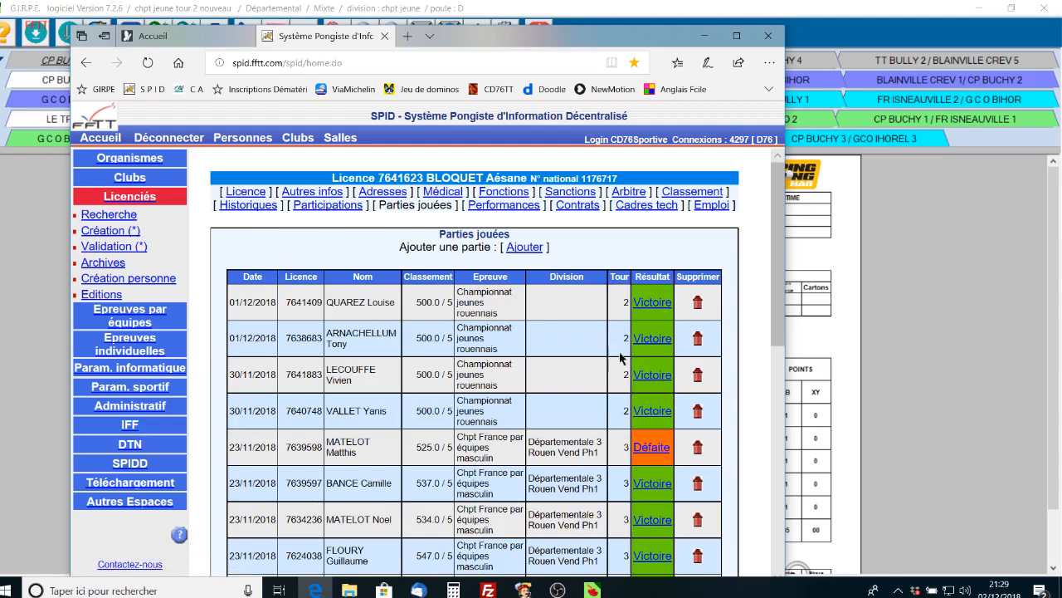
Step: Log out of SPID and return to the FFTT portal login page's Identifiant field
left_click(174, 138)
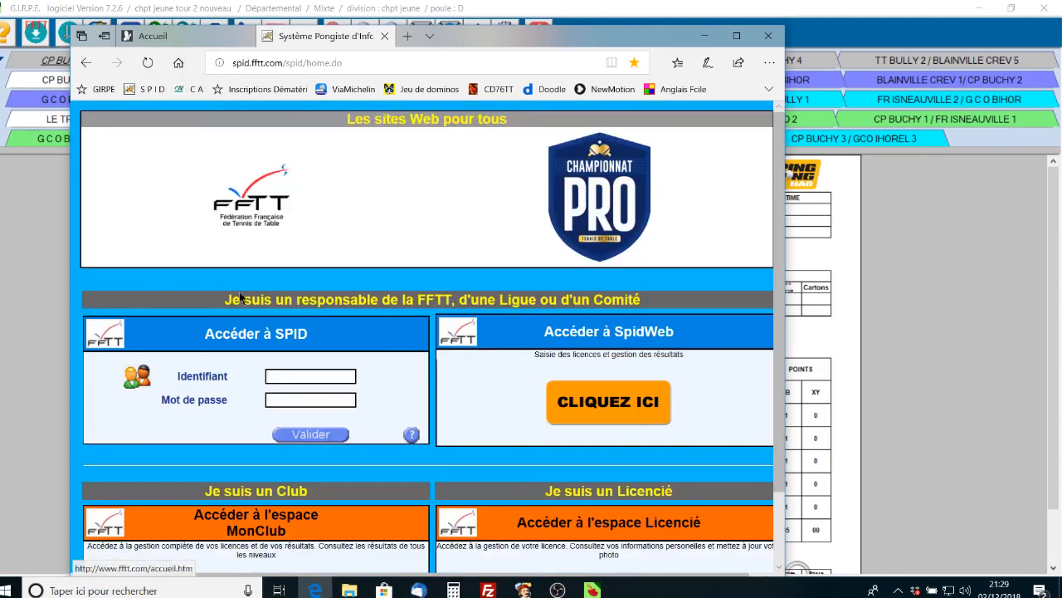
left_click(322, 376)
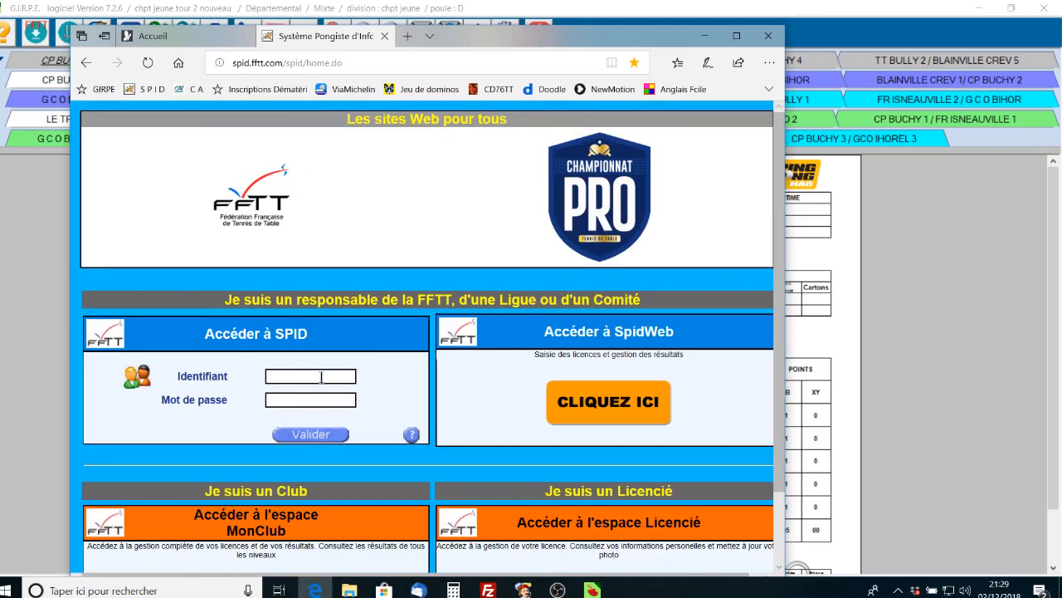